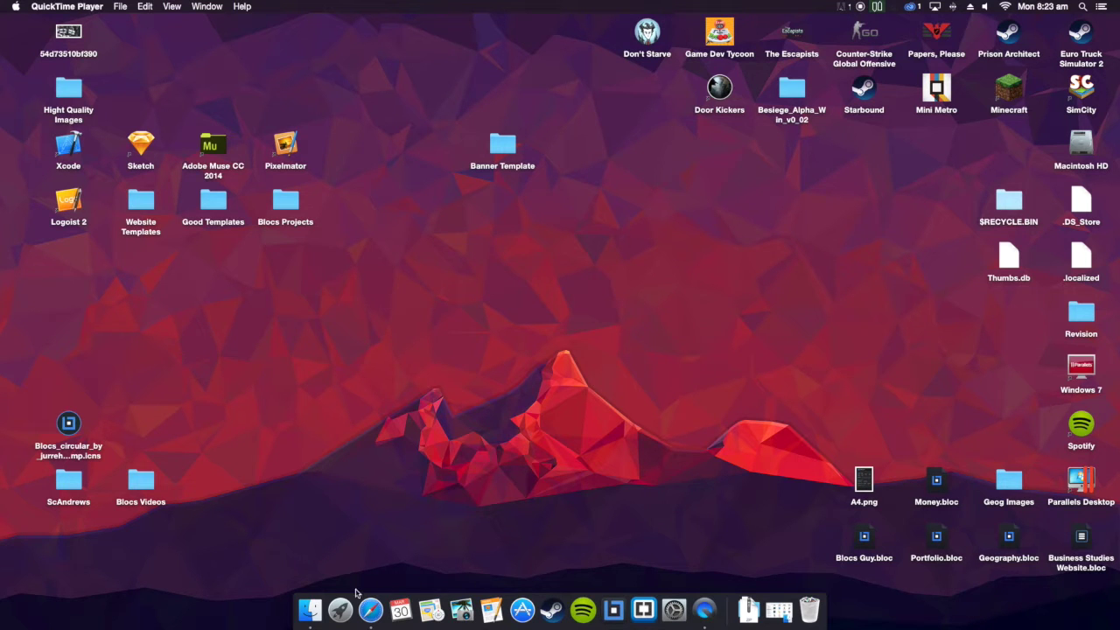
Open the Applications folder from the Finder Dock icon, then switch spaces to the Blocs forum post.
click(311, 607)
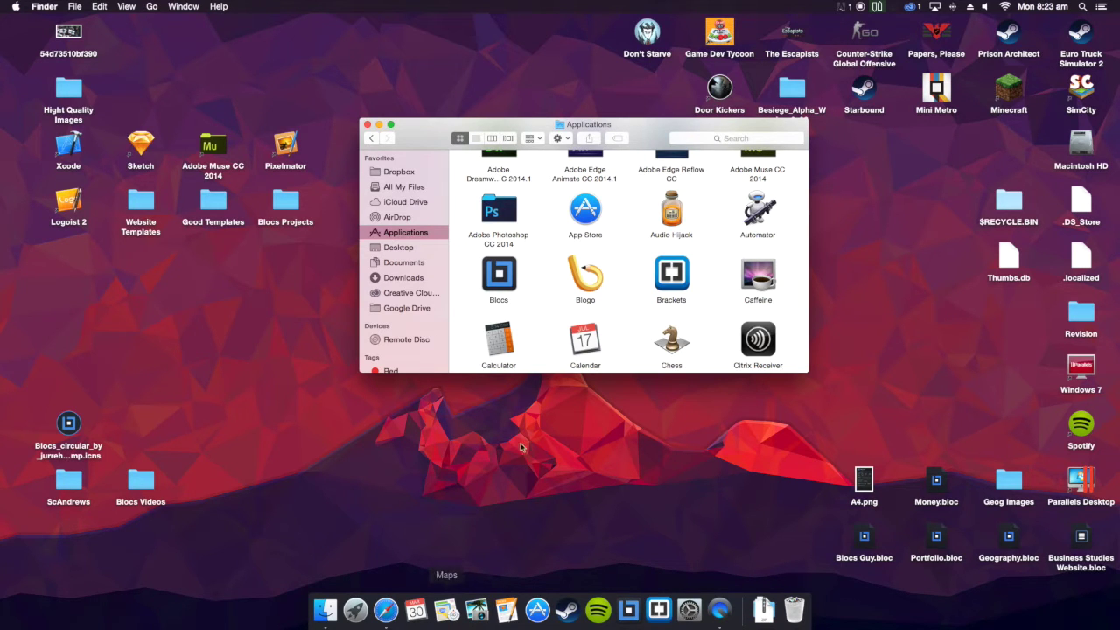
key(ctrl+Right)
key(ctrl+Right)
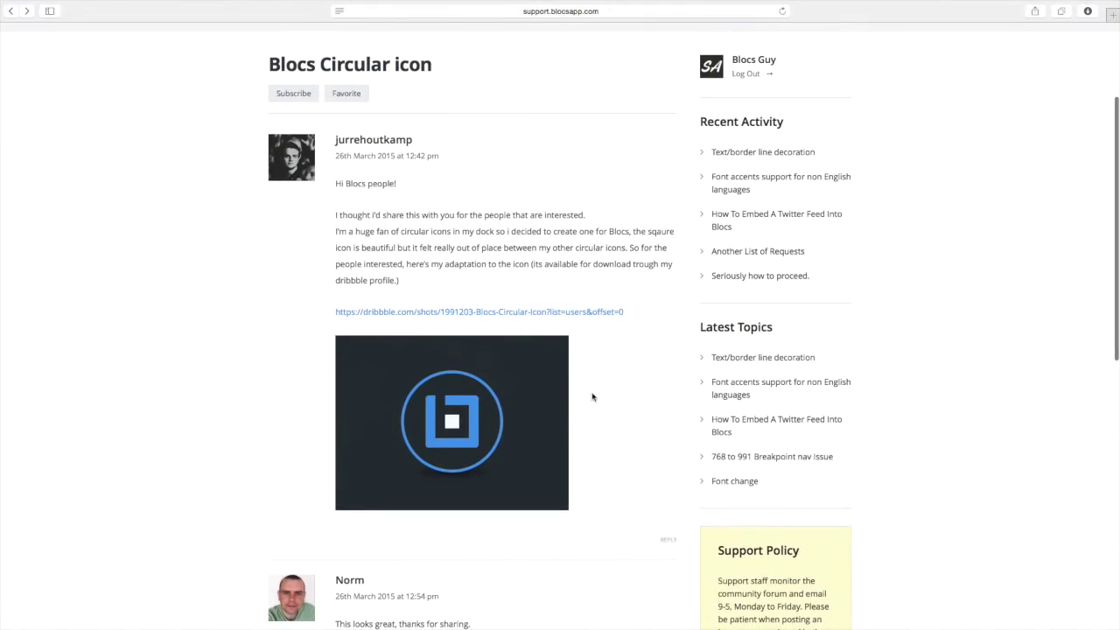
scroll(592, 398, up, 4)
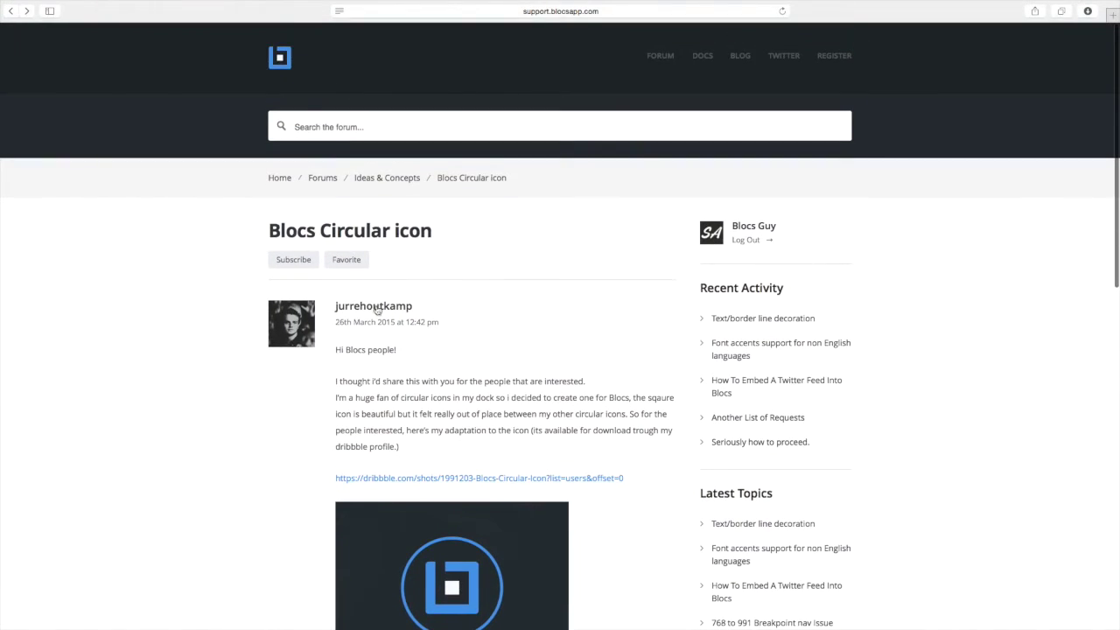
Navigate the Safari forum page to the Blocs Circular icon post.
drag(335, 308, 408, 308)
click(438, 318)
scroll(483, 318, down, 2)
scroll(482, 318, down, 3)
scroll(482, 318, up, 5)
click(490, 10)
click(325, 208)
scroll(162, 346, down, 3)
scroll(202, 227, down, 2)
scroll(202, 227, up, 2)
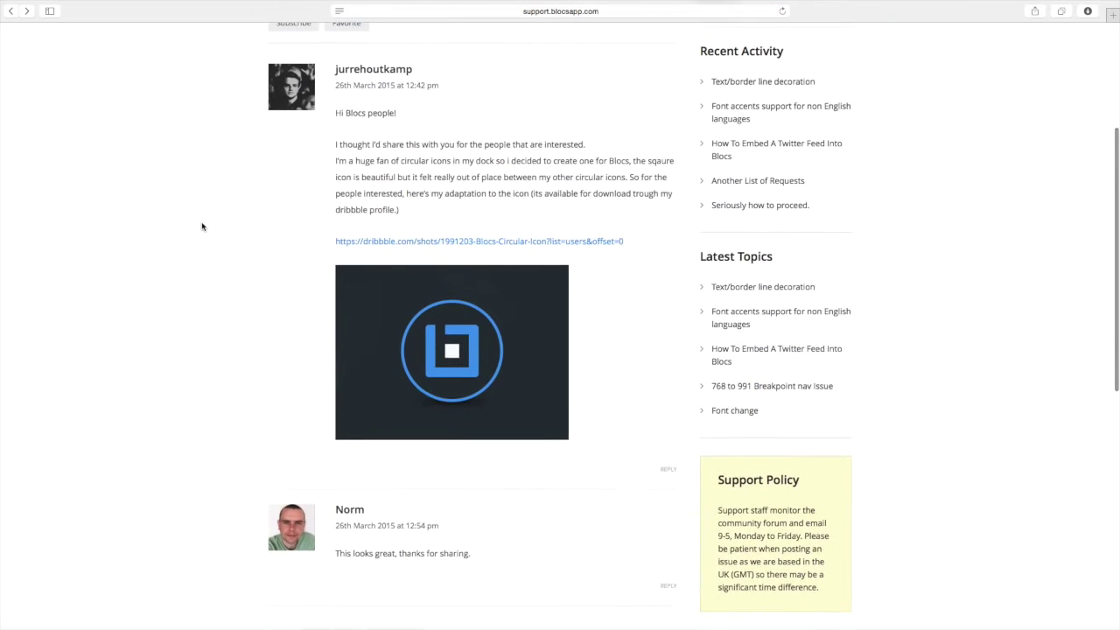
scroll(455, 175, up, 3)
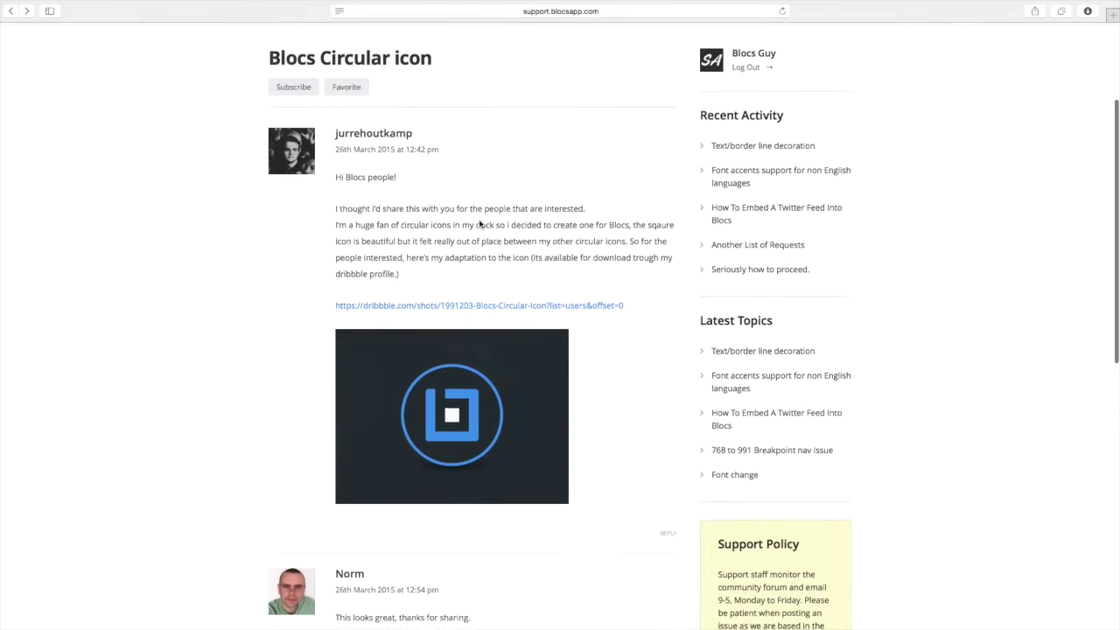
scroll(499, 253, down, 3)
Follow the post's Dribbble link, preview the dock screenshot attachment, and go back.
click(546, 267)
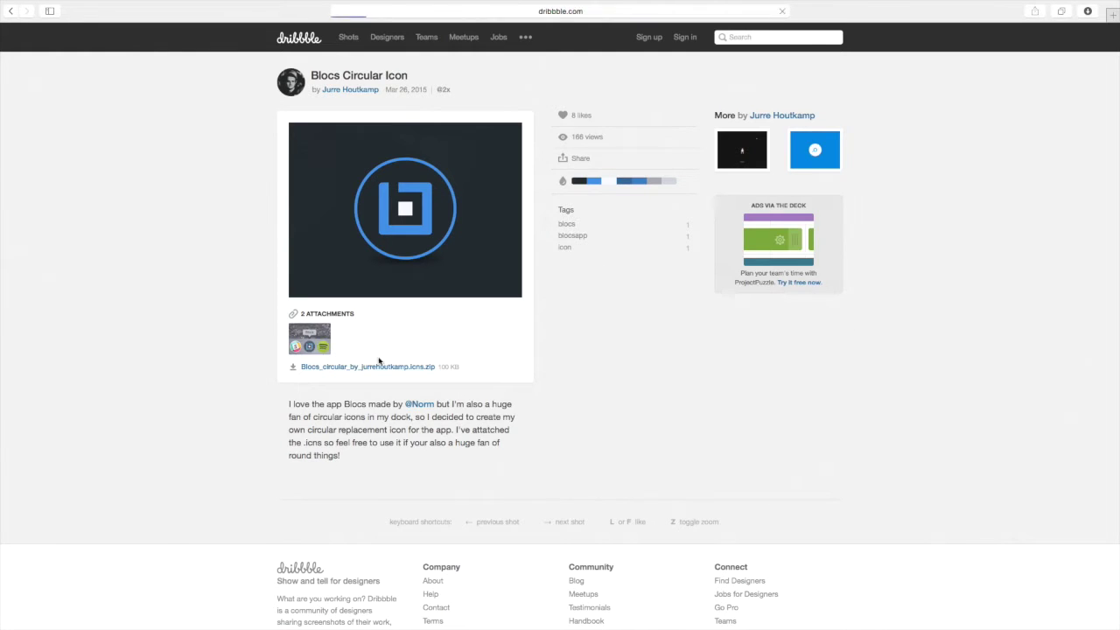
click(312, 350)
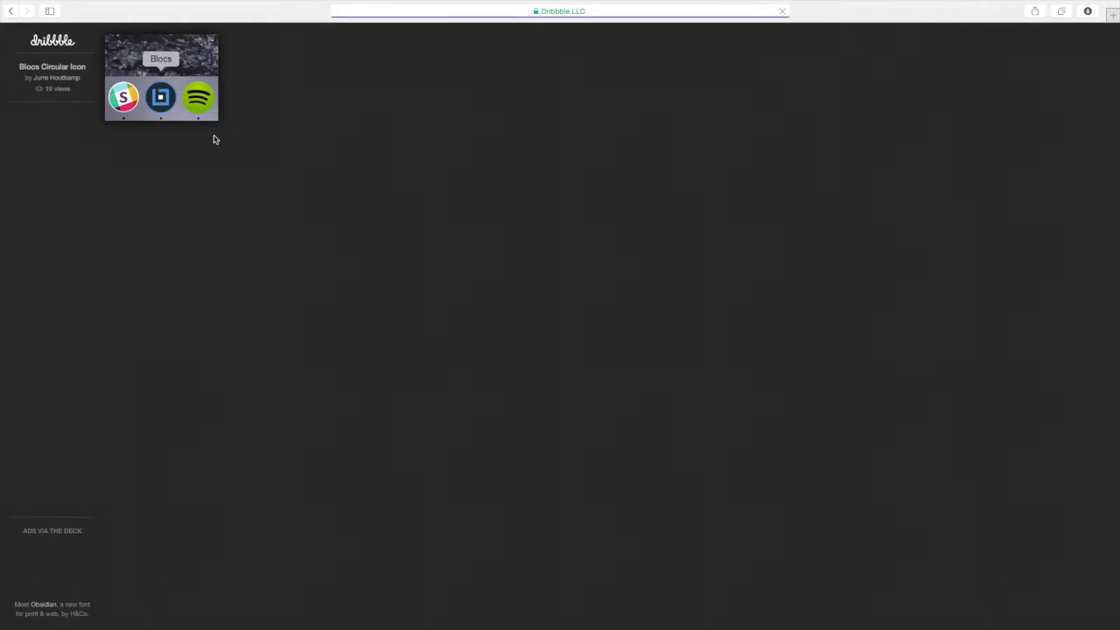
click(12, 11)
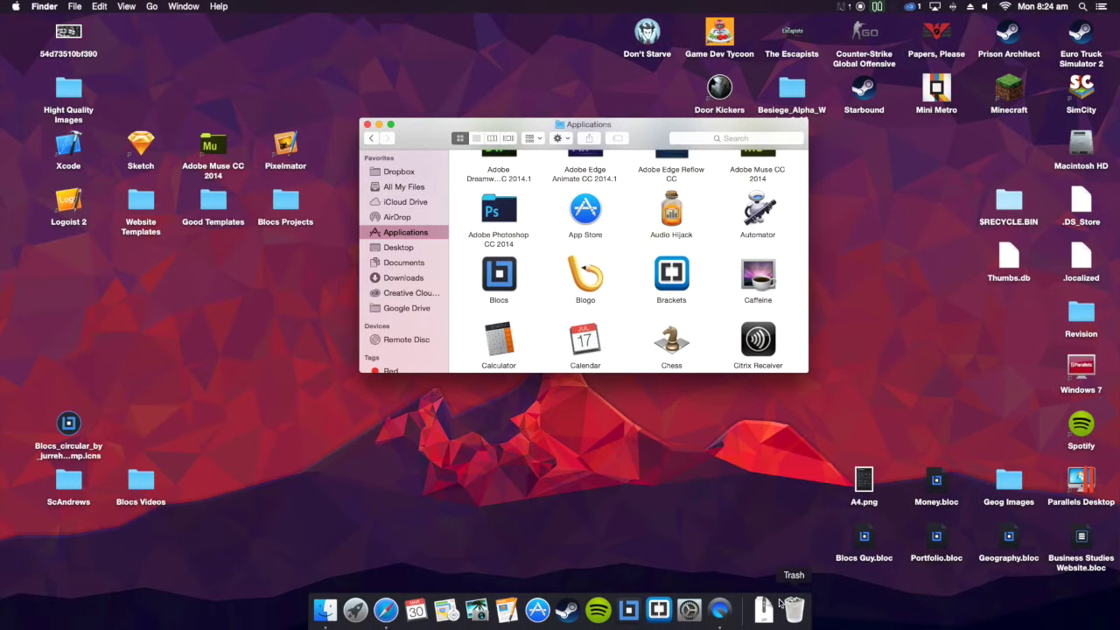
Check the Downloads stack and drag the Blocs_circular .icns file beside the Applications window.
click(764, 609)
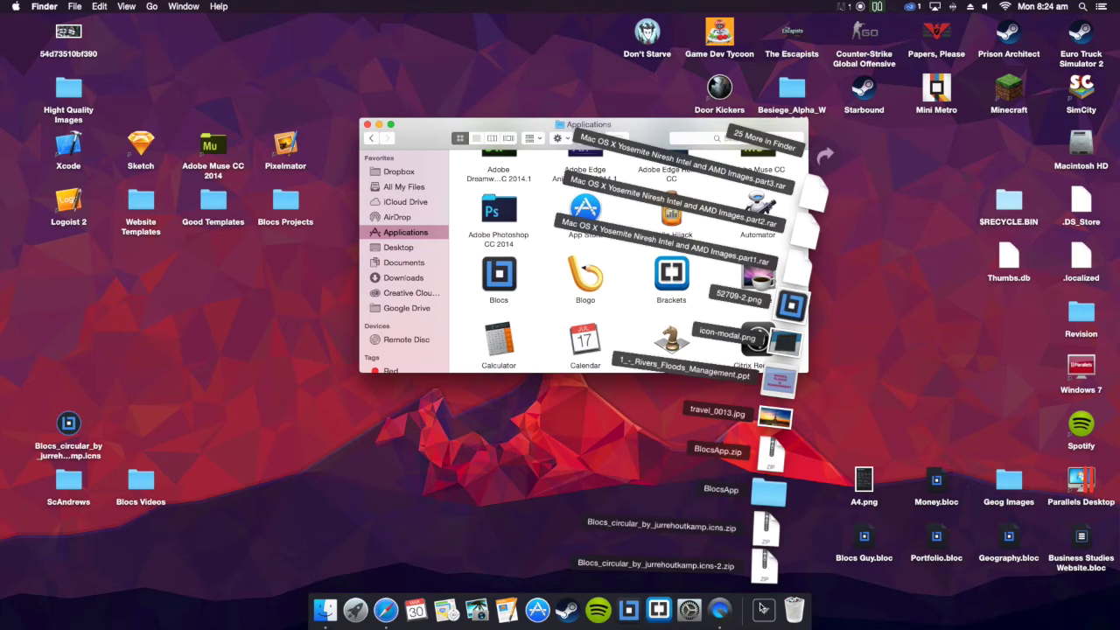
click(764, 609)
drag(65, 428, 399, 453)
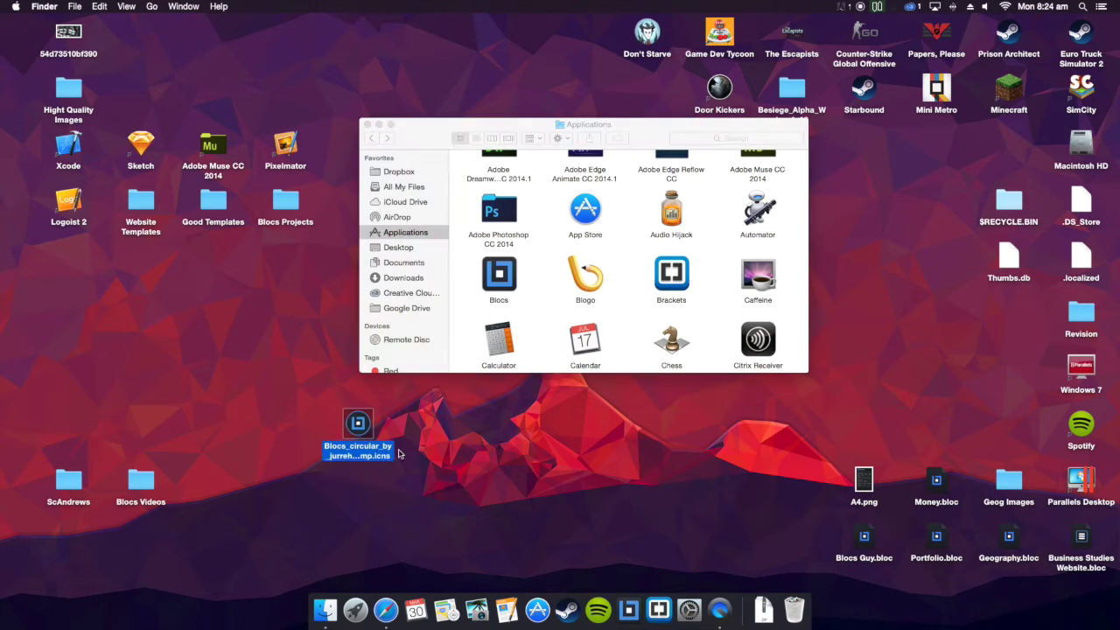
Open Get Info for the Blocs app from its right-click menu.
right_click(503, 271)
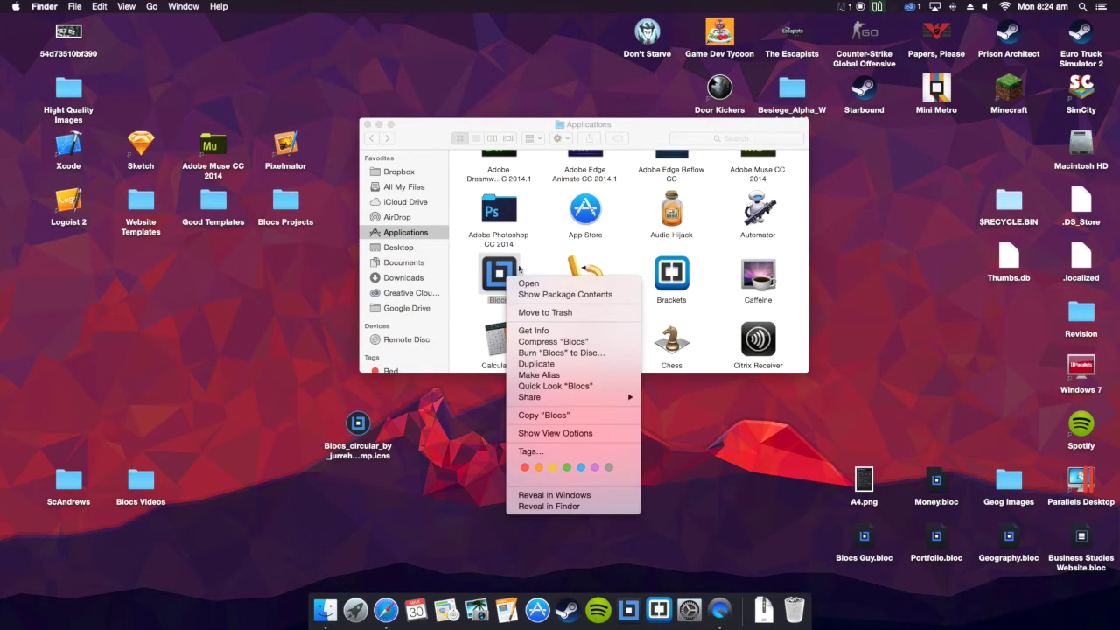
click(470, 271)
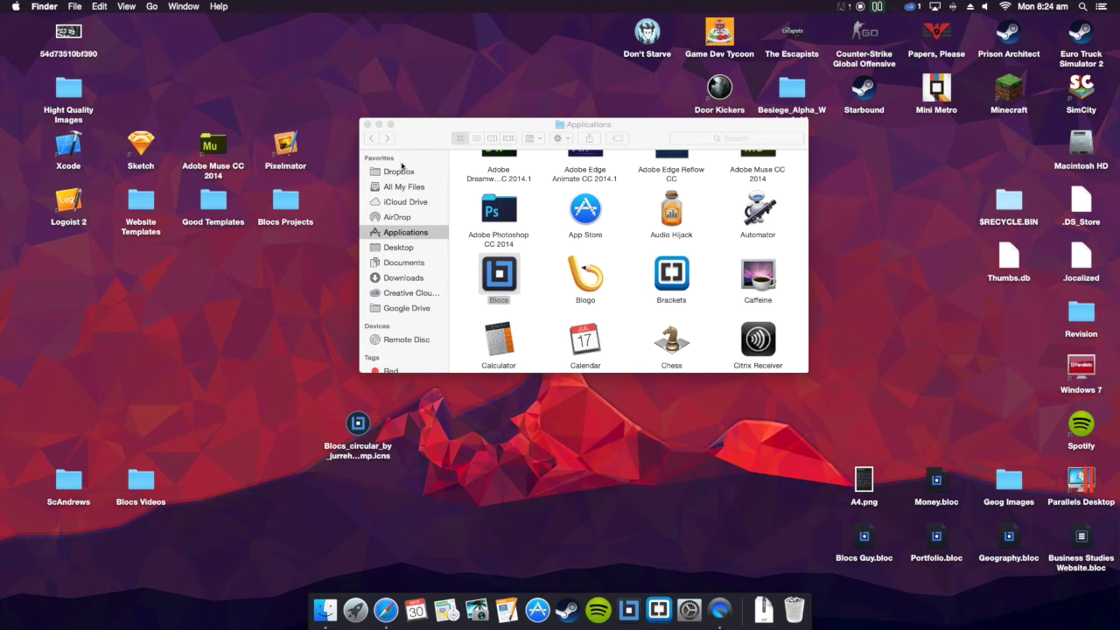
right_click(510, 291)
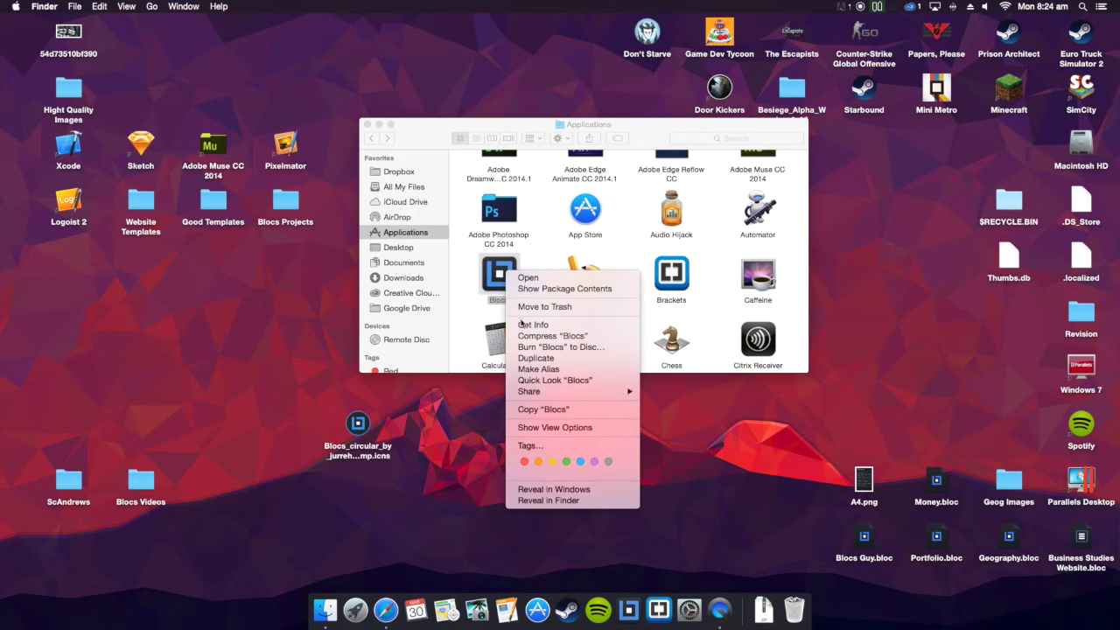
click(521, 323)
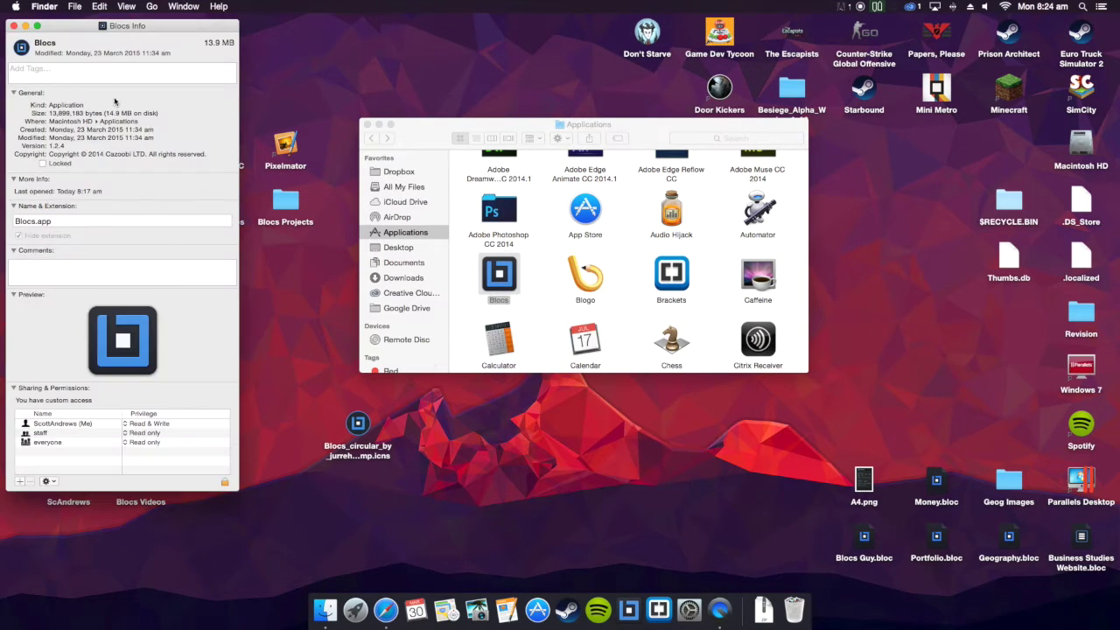
click(21, 46)
key(super+v)
right_click(359, 422)
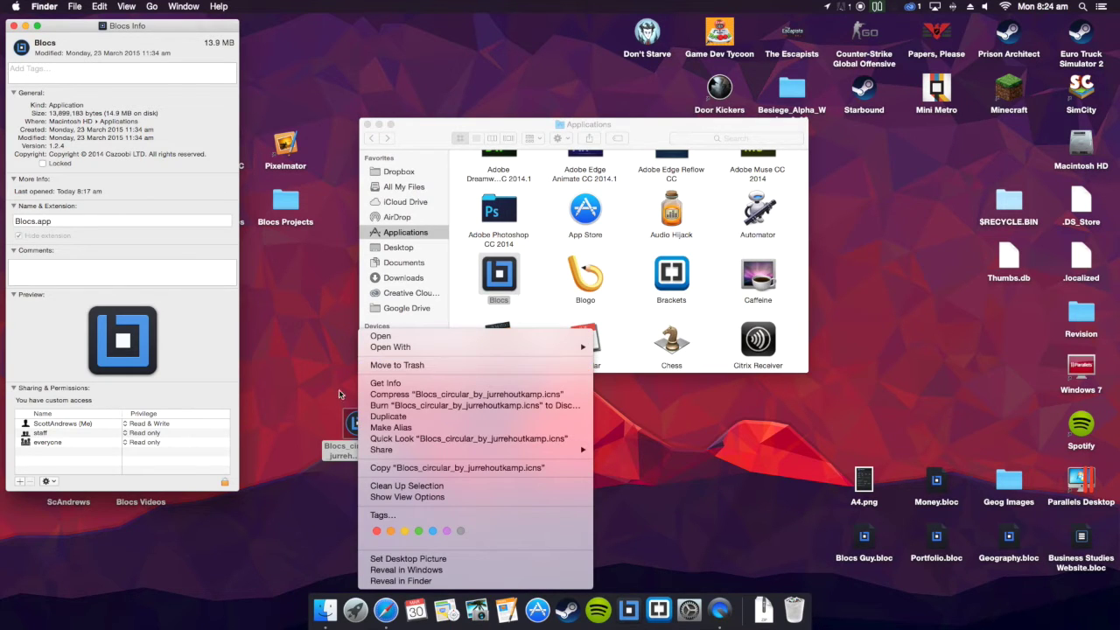
key(Escape)
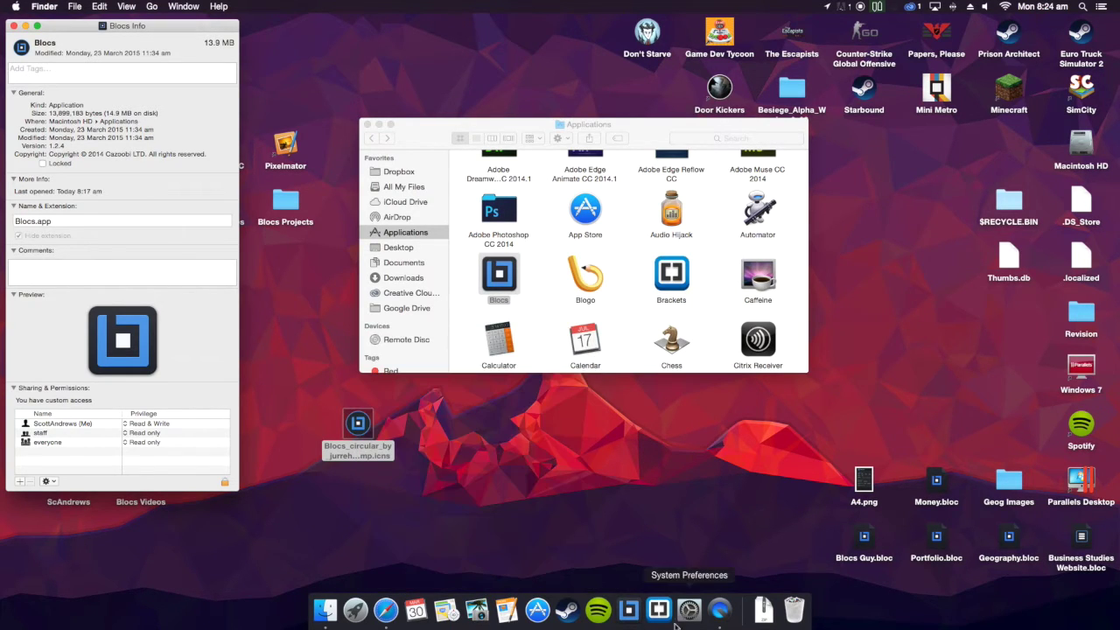
click(629, 610)
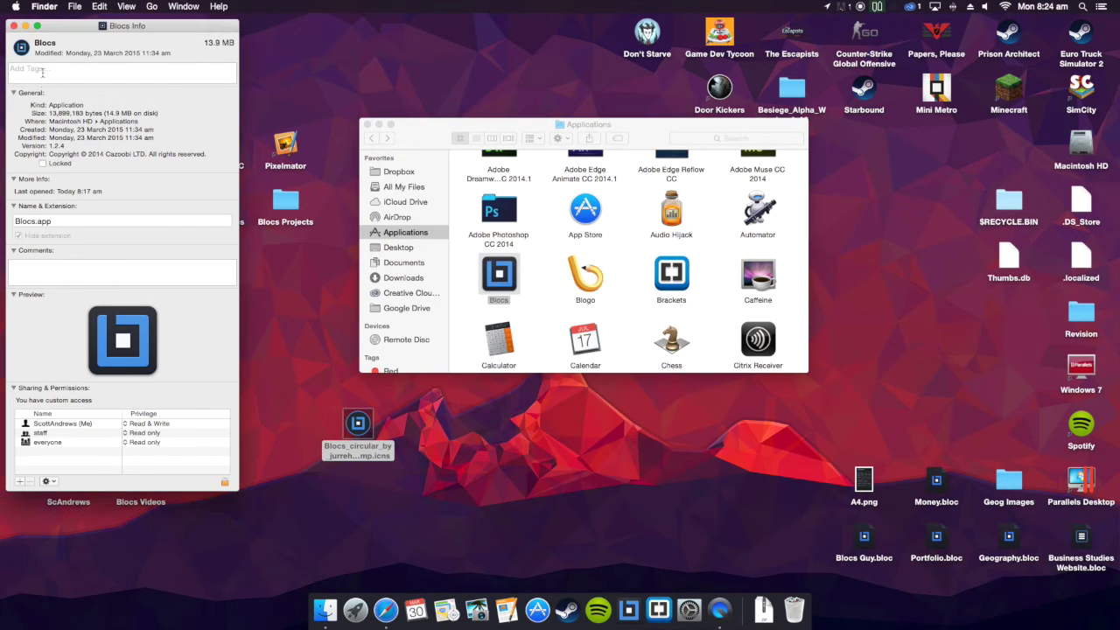
click(20, 48)
click(105, 6)
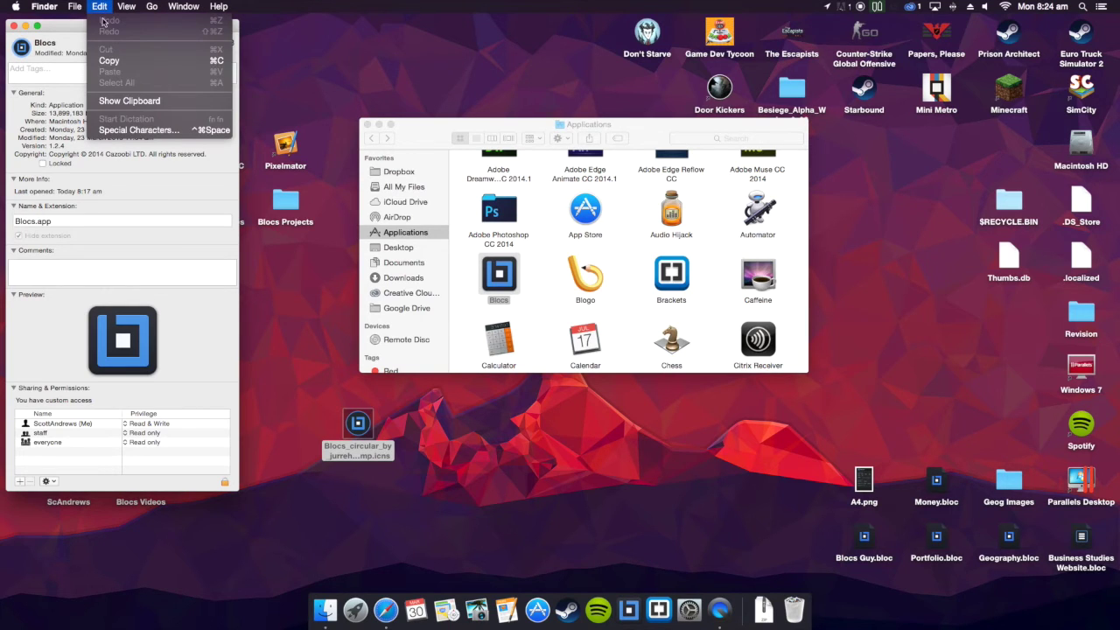
click(138, 64)
right_click(500, 67)
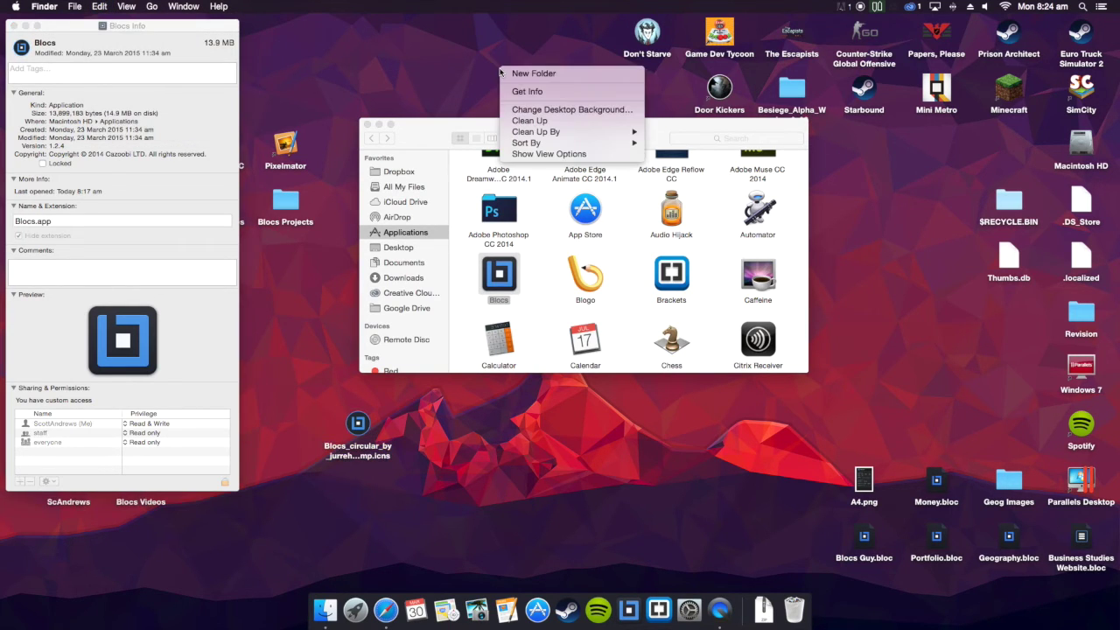
right_click(411, 44)
right_click(404, 77)
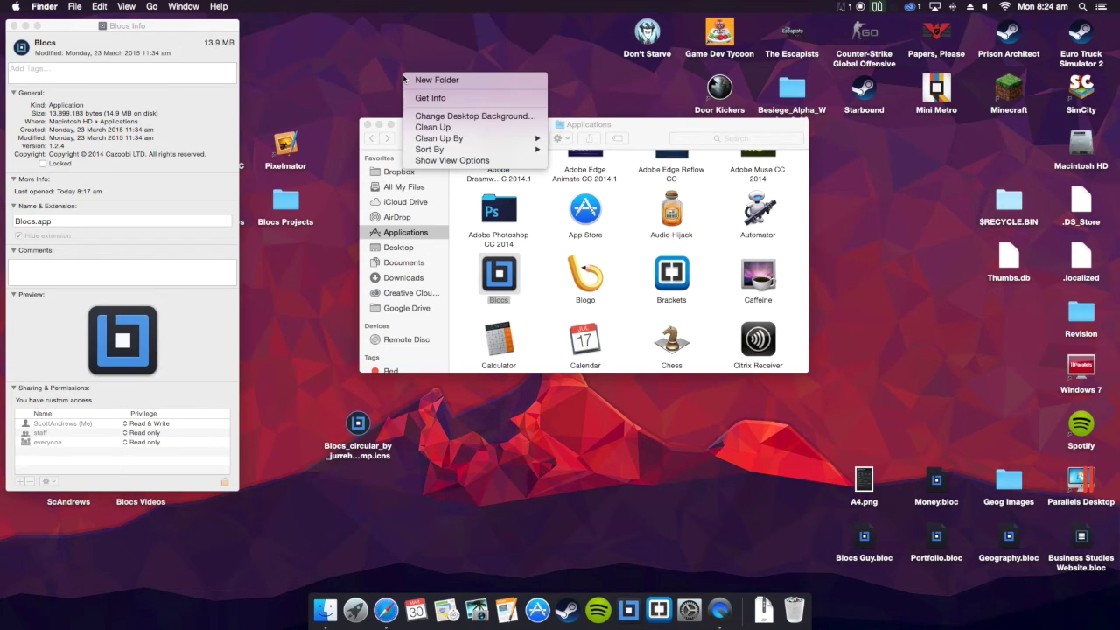
click(648, 466)
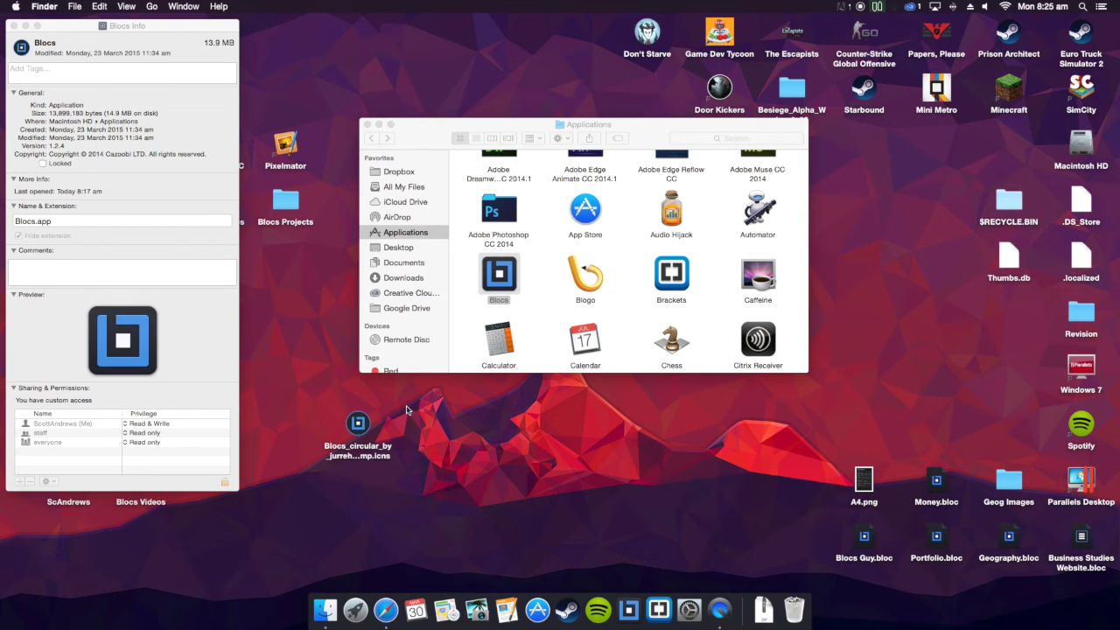
right_click(355, 428)
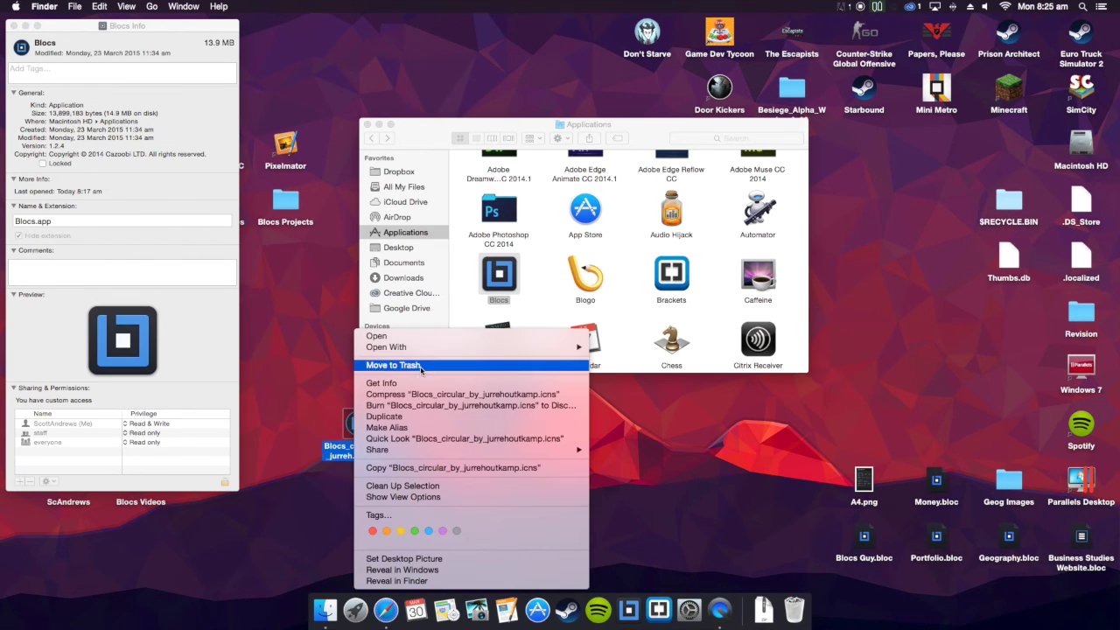
Copy the circular .icns file with Edit > Copy and return to Blocs' Get Info window.
click(96, 7)
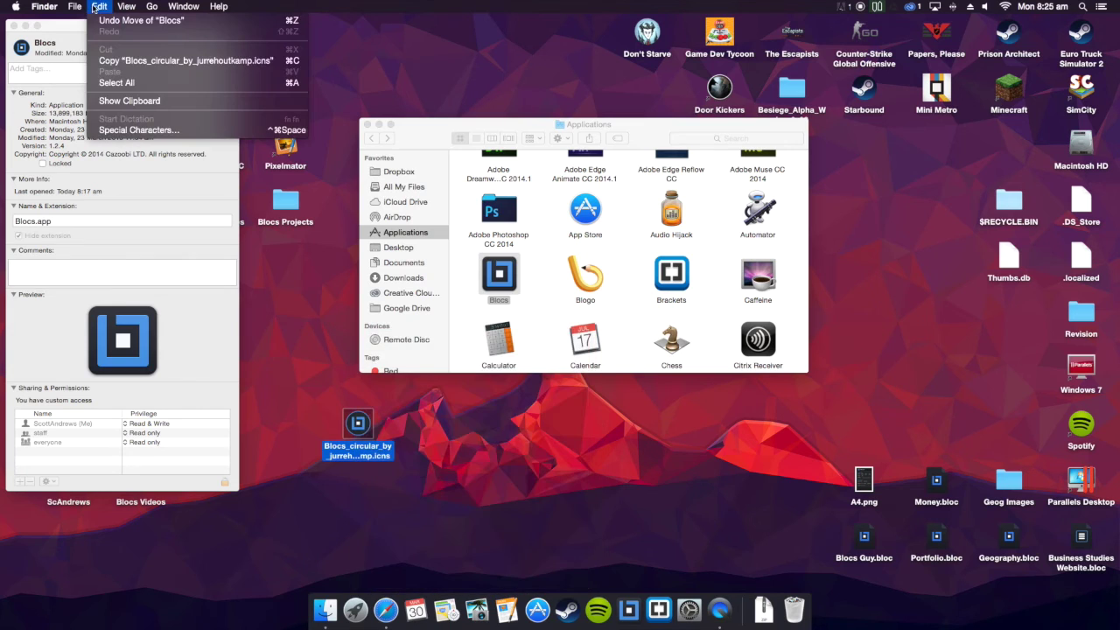
click(119, 61)
click(21, 48)
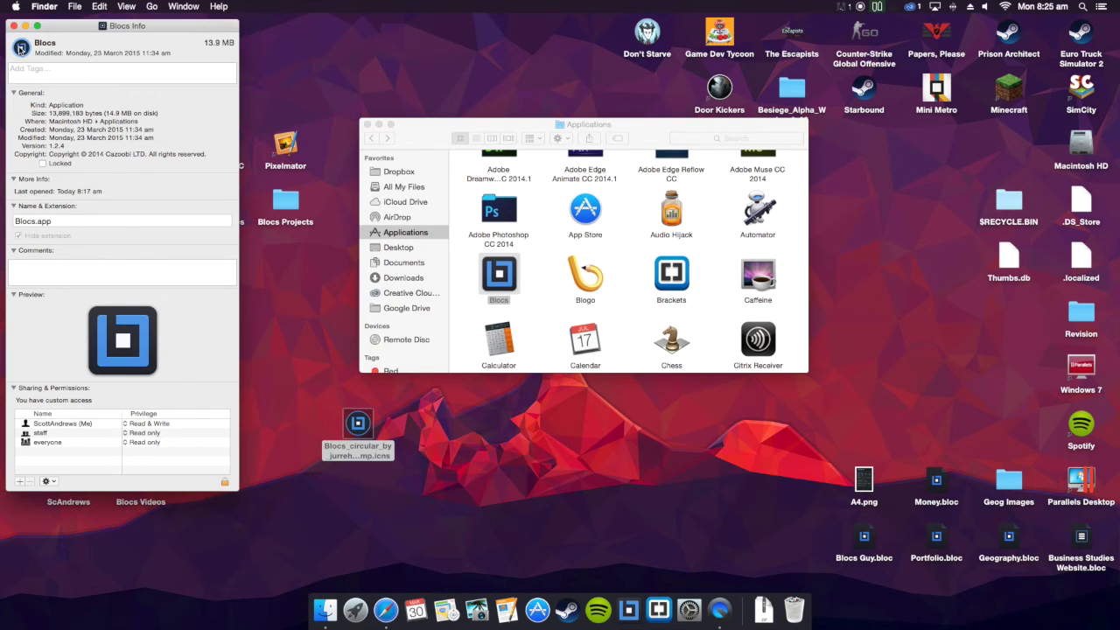
Paste the circular icon over Blocs' Get Info icon, then close the Applications window.
click(21, 54)
click(100, 7)
click(113, 73)
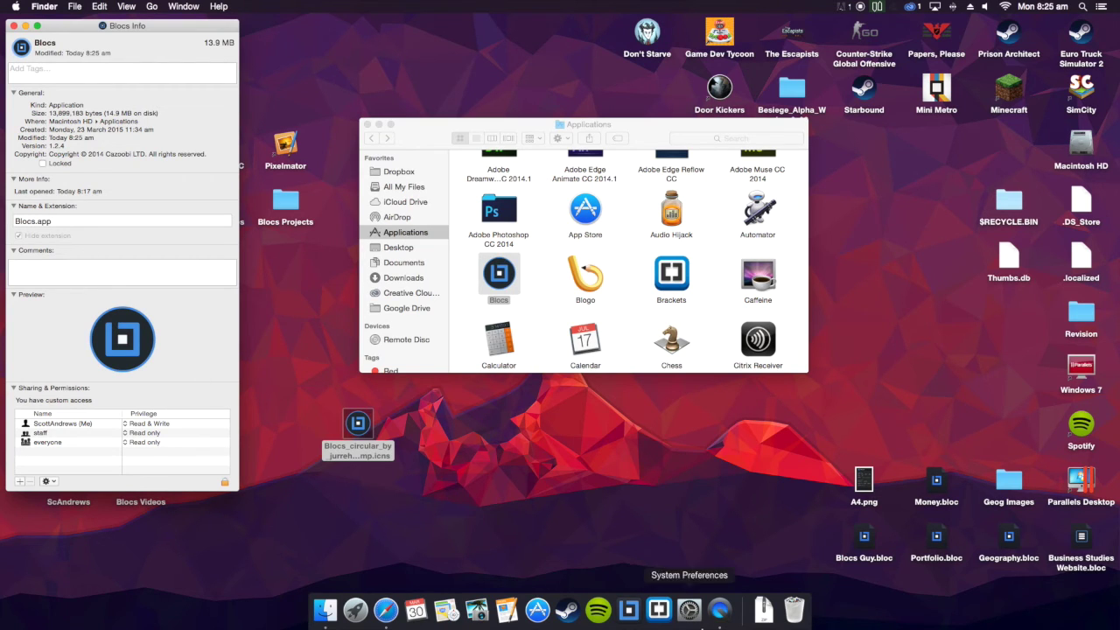
click(367, 125)
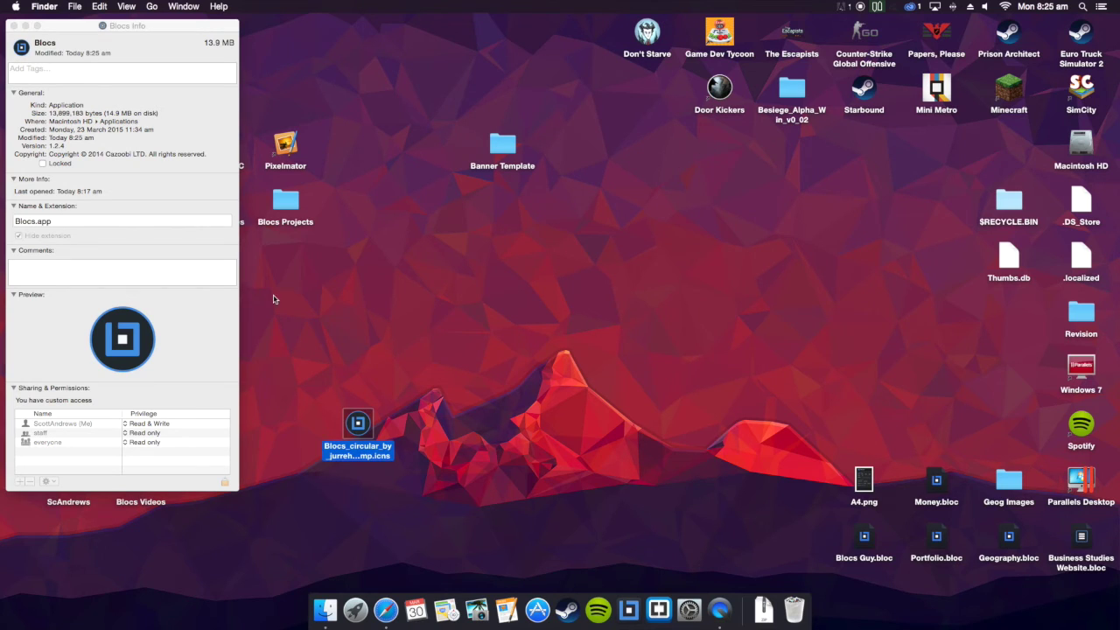
Bring Blocs forward and drag the circular .icns file from the desktop into the Trash.
click(628, 610)
drag(372, 427, 775, 613)
click(765, 604)
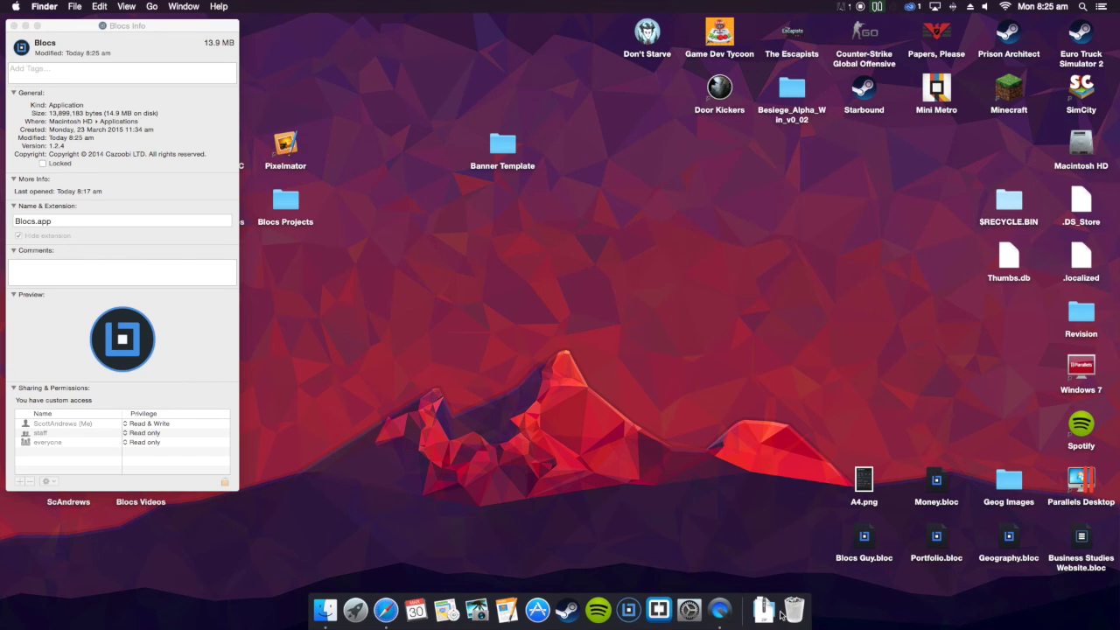
Check the Trash and move the zipped icon download into it too.
click(764, 610)
drag(766, 573, 794, 610)
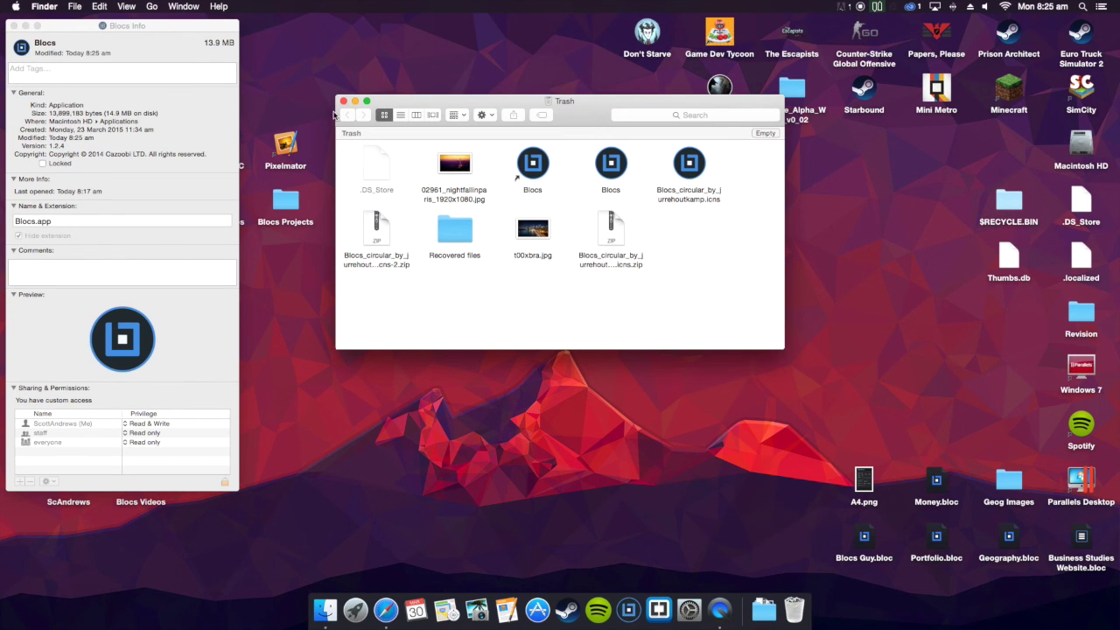
click(343, 102)
Review the Downloads stack, then drag the Blocs Get Info window to the screen centre.
click(763, 610)
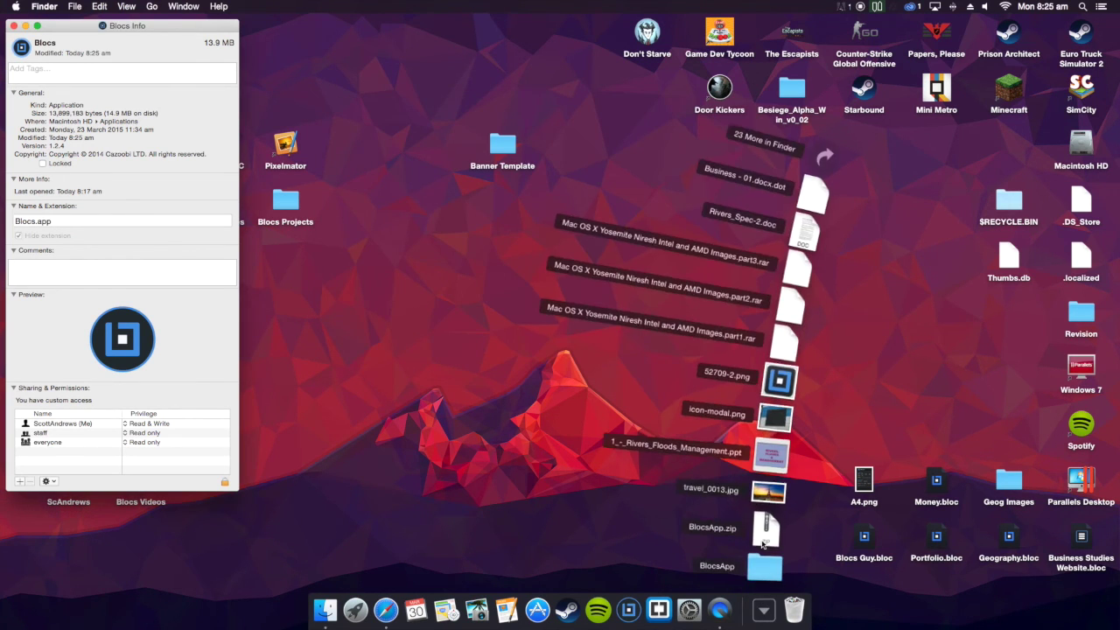
drag(764, 547, 775, 606)
click(764, 610)
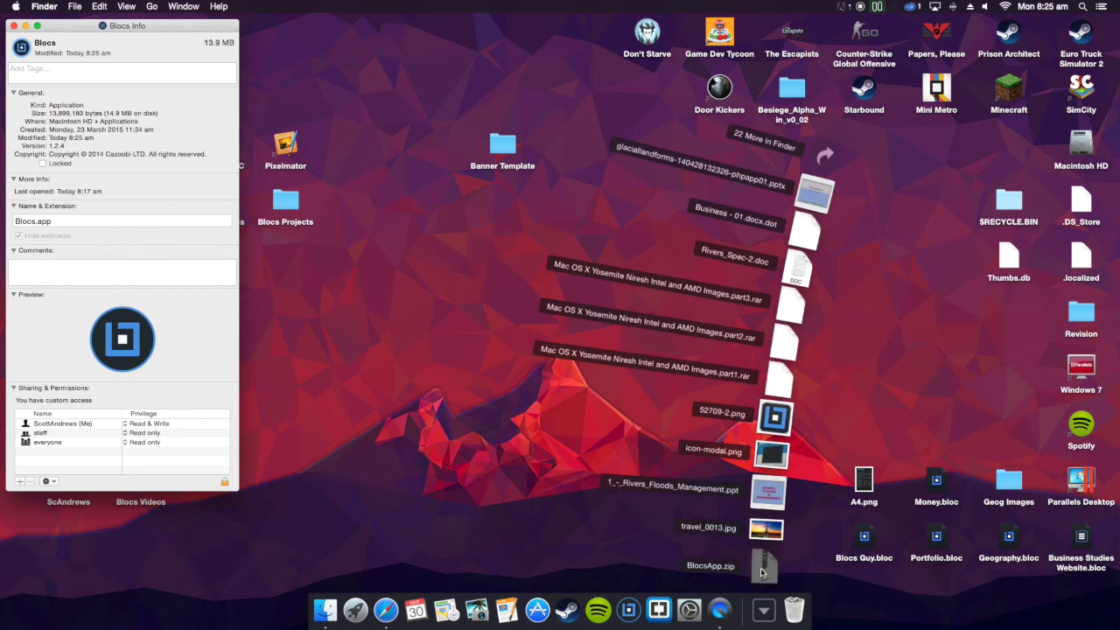
click(764, 610)
click(762, 604)
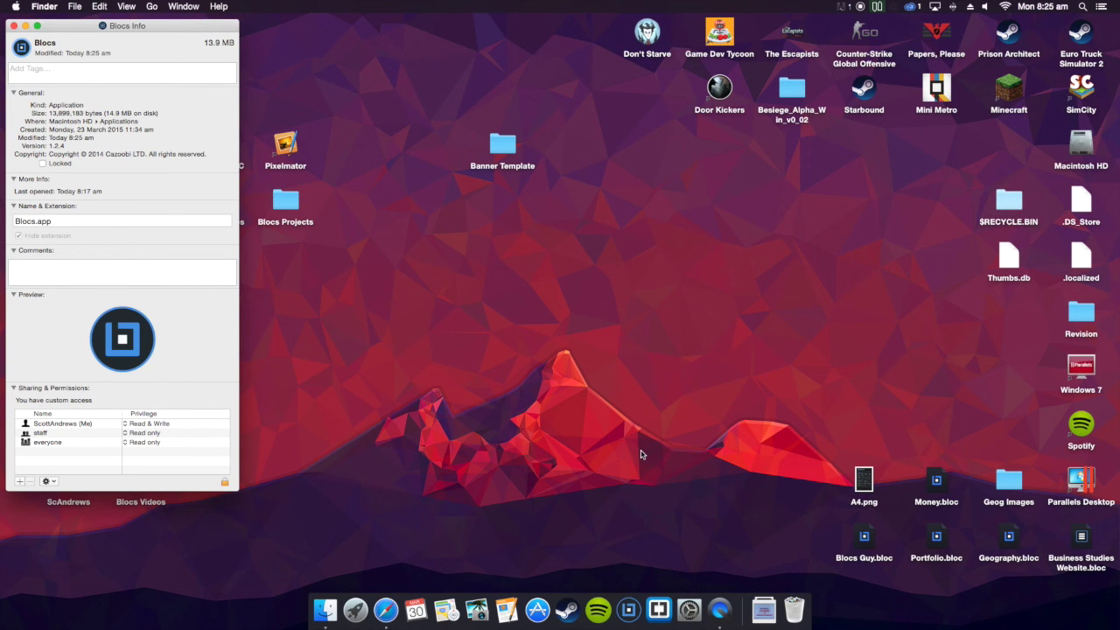
drag(63, 31, 356, 39)
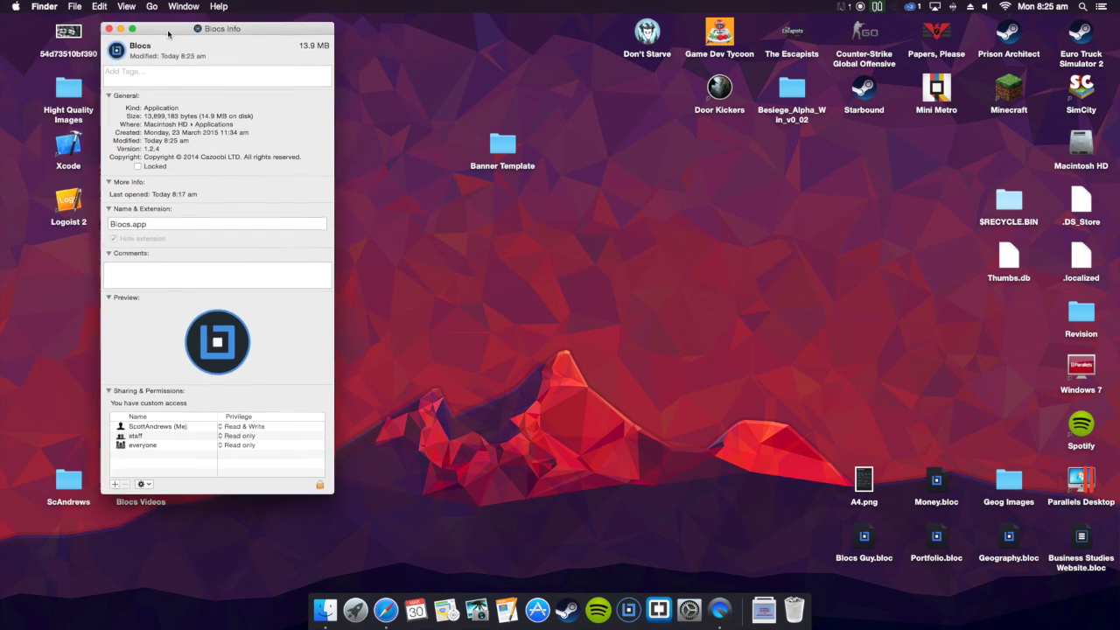